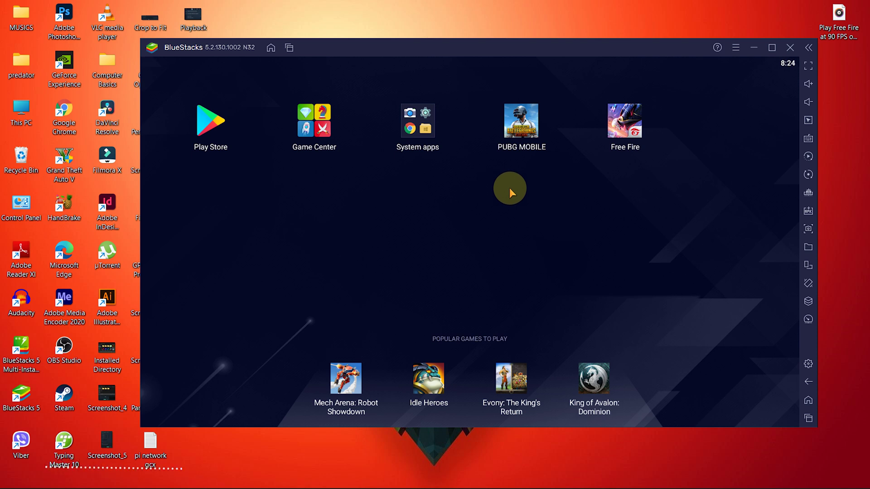
Change the Device settings profile to Asus ROG 2 and save the change.
{"action": "left_click", "coordinate": [809, 365]}
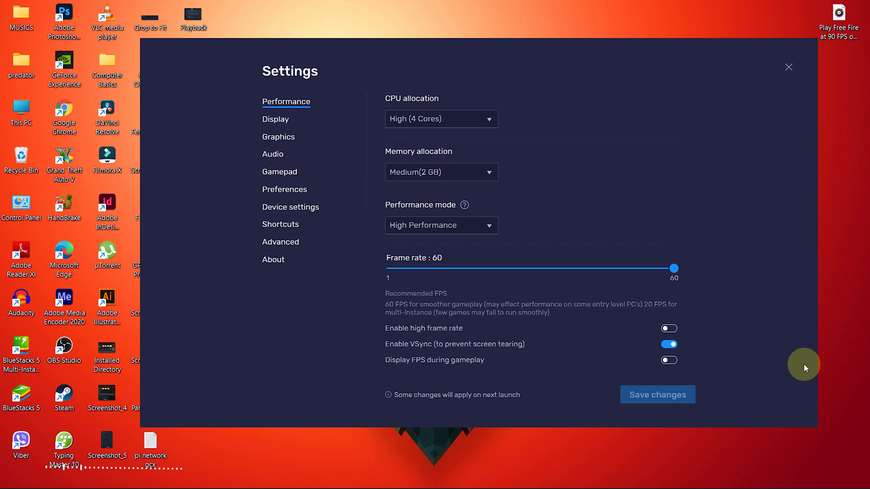
{"action": "left_click", "coordinate": [284, 210]}
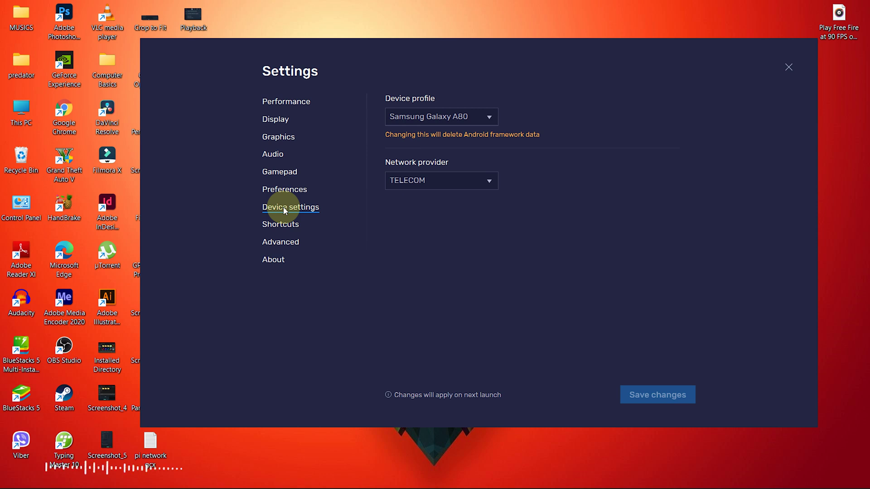
{"action": "left_click", "coordinate": [407, 117]}
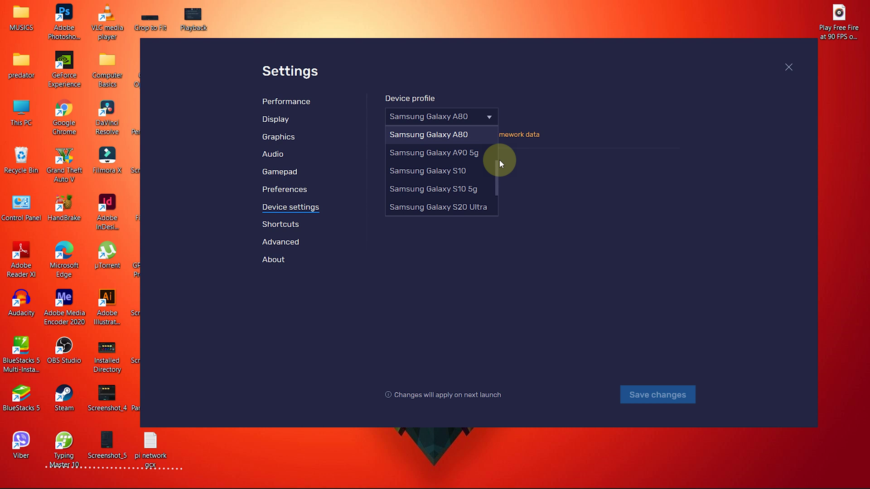
{"action": "left_click_drag", "start_coordinate": [495, 175], "coordinate": [498, 130]}
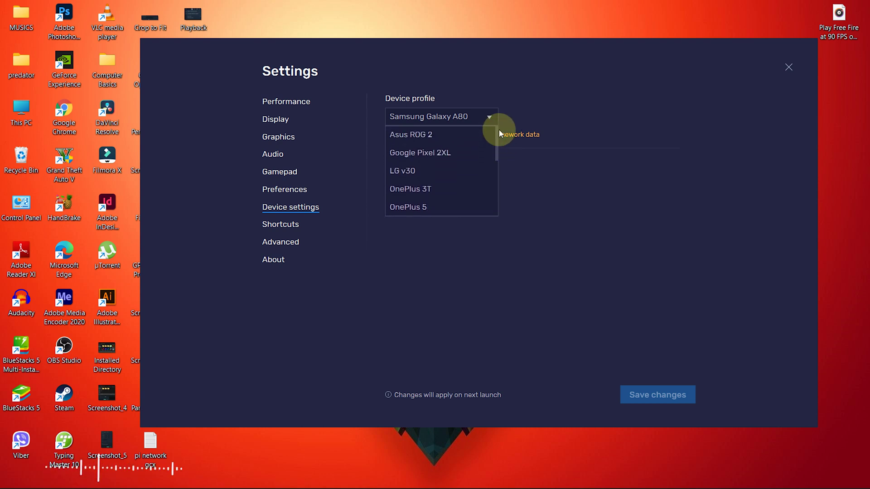
{"action": "left_click", "coordinate": [430, 136]}
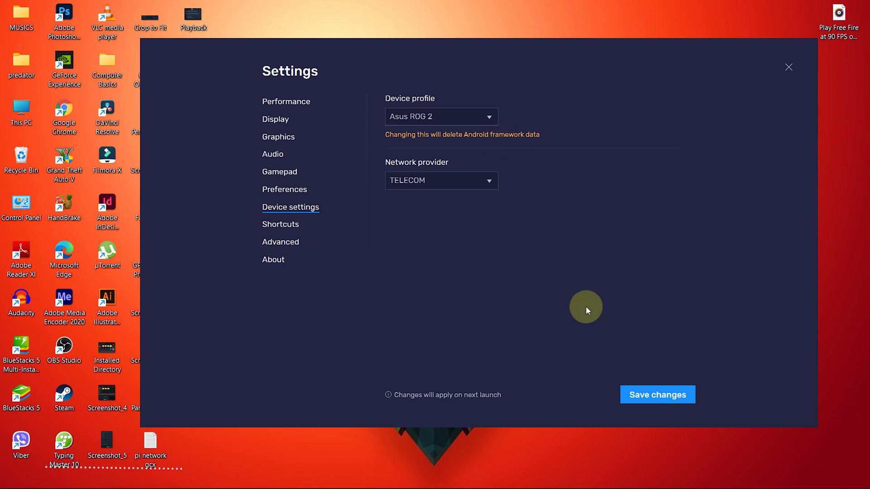
{"action": "left_click", "coordinate": [657, 398]}
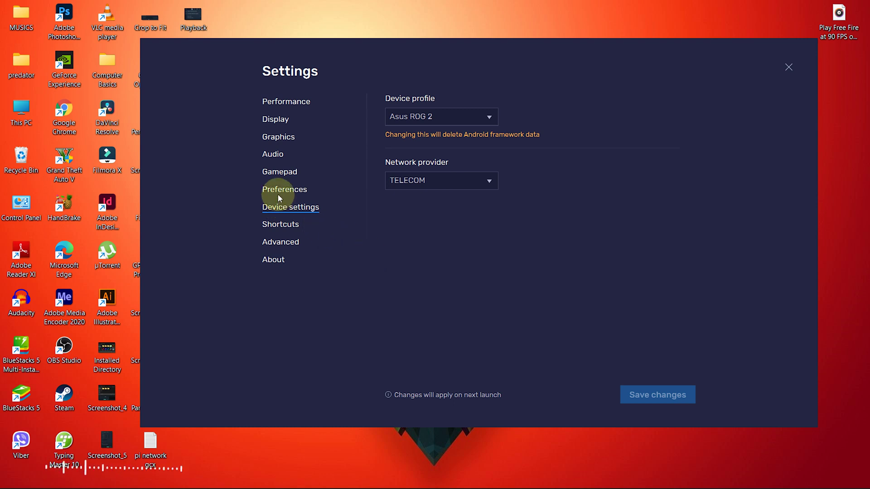
Enable high frame rate at 240 FPS, disable VSync, show the FPS counter, then save and restart.
{"action": "left_click", "coordinate": [281, 104]}
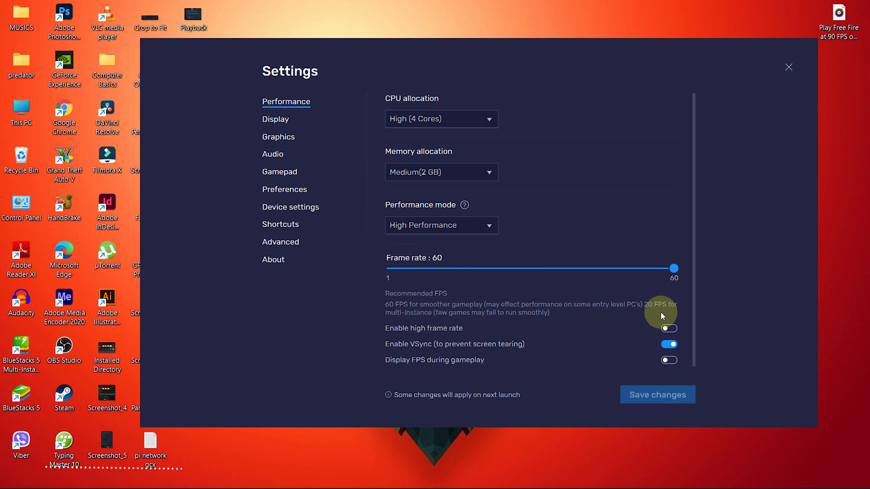
{"action": "left_click", "coordinate": [669, 328]}
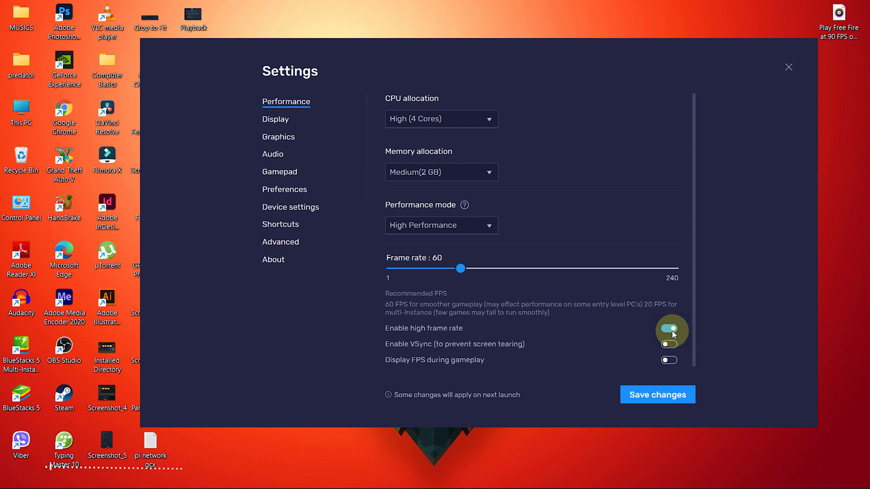
{"action": "left_click", "coordinate": [673, 334]}
{"action": "left_click", "coordinate": [673, 334]}
{"action": "left_click_drag", "start_coordinate": [462, 276], "coordinate": [679, 273]}
{"action": "left_click", "coordinate": [670, 338]}
{"action": "left_click", "coordinate": [669, 360]}
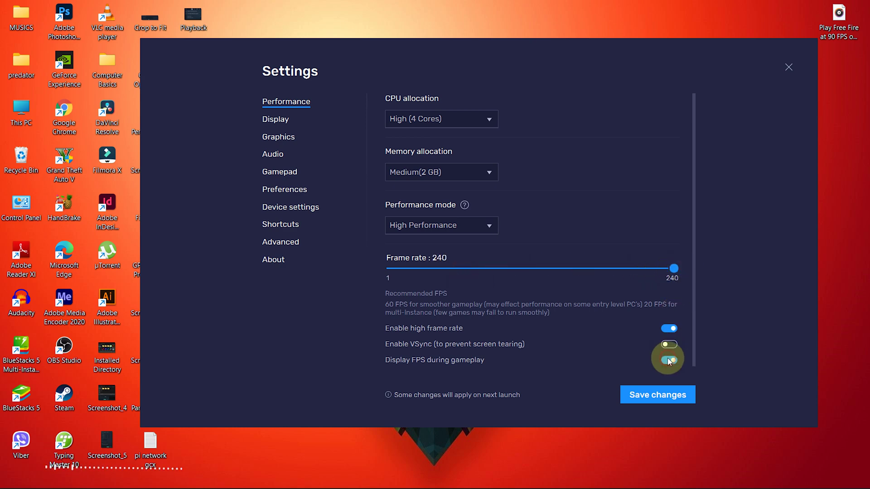
{"action": "left_click", "coordinate": [674, 399]}
{"action": "left_click", "coordinate": [535, 257]}
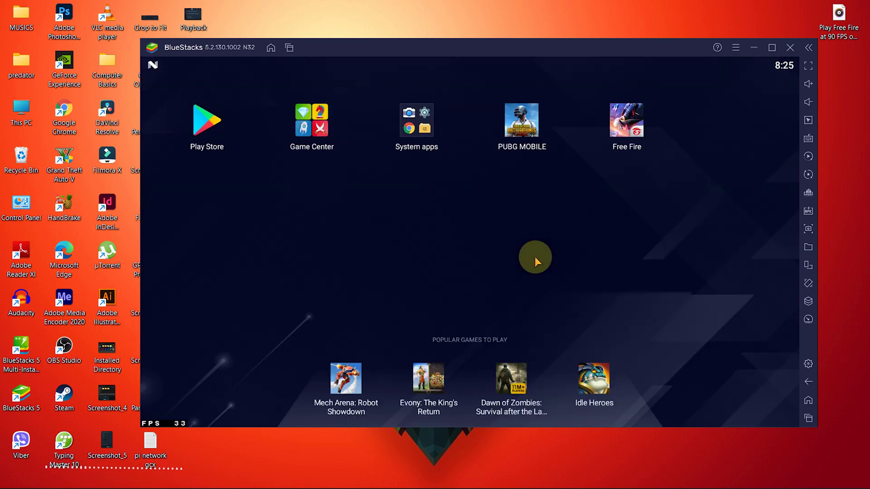
Minimize the restarted BlueStacks window to show the Windows desktop.
{"action": "left_click", "coordinate": [759, 48]}
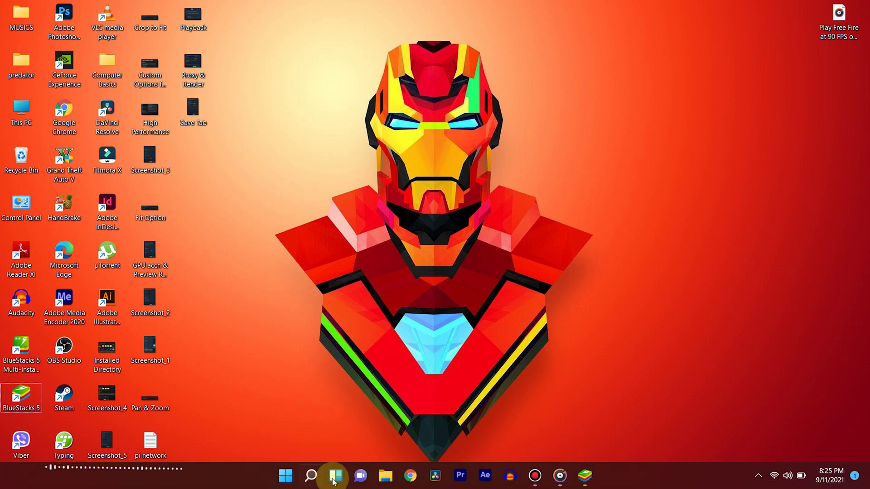
Search Windows for 'nvi' and launch NVIDIA Control Panel from the results.
{"action": "left_click", "coordinate": [311, 476]}
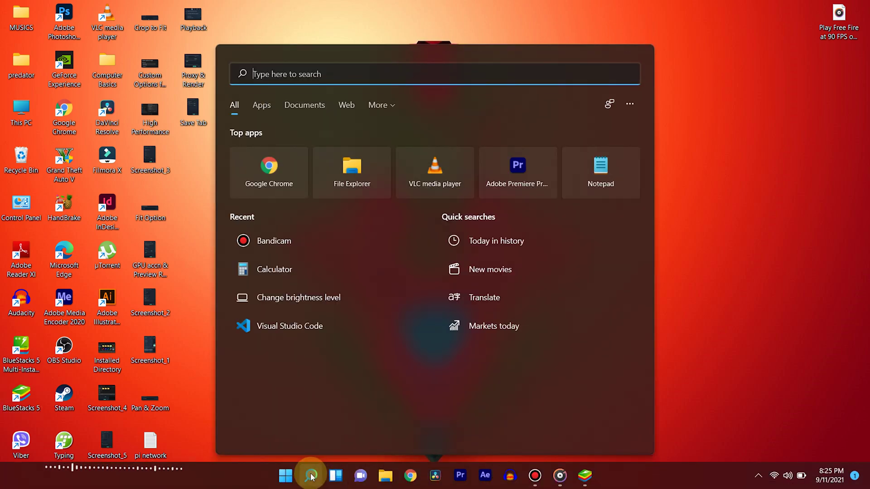
{"action": "type", "text": "nvi"}
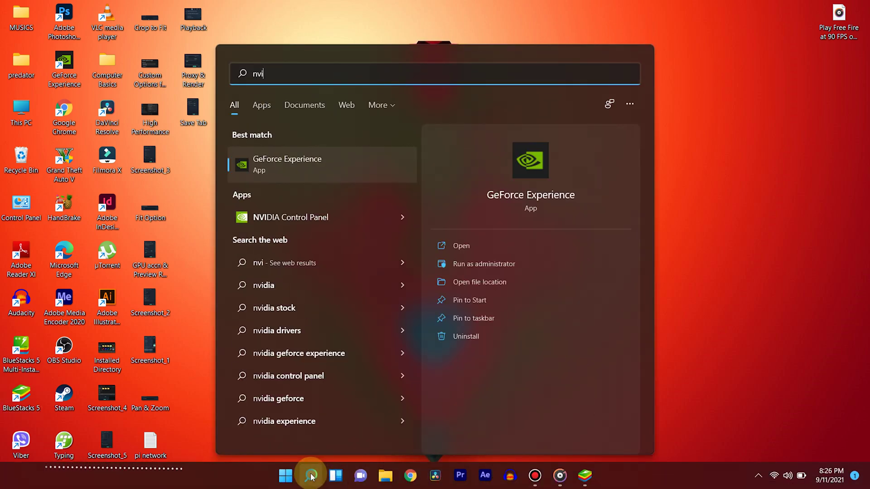
{"action": "left_click", "coordinate": [313, 219]}
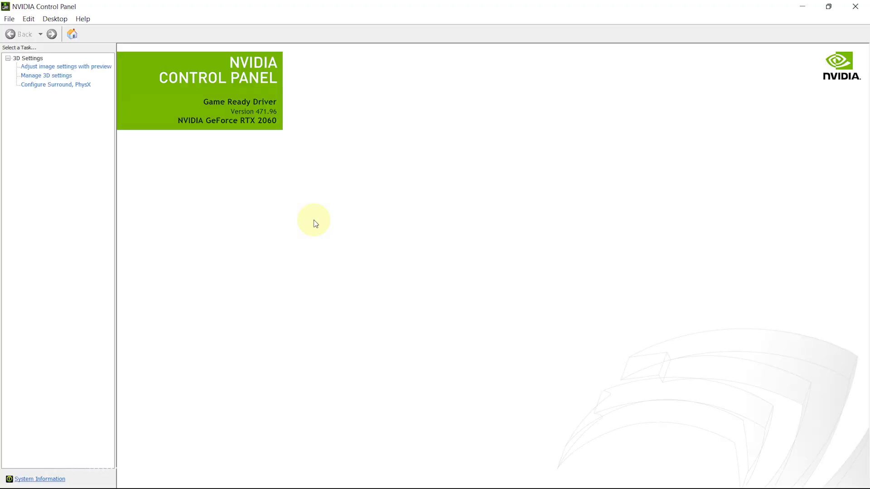
In Manage 3D settings, Program Settings, set Vertical sync to Off for AppPlayer (HD-Player.exe).
{"action": "left_click", "coordinate": [56, 76]}
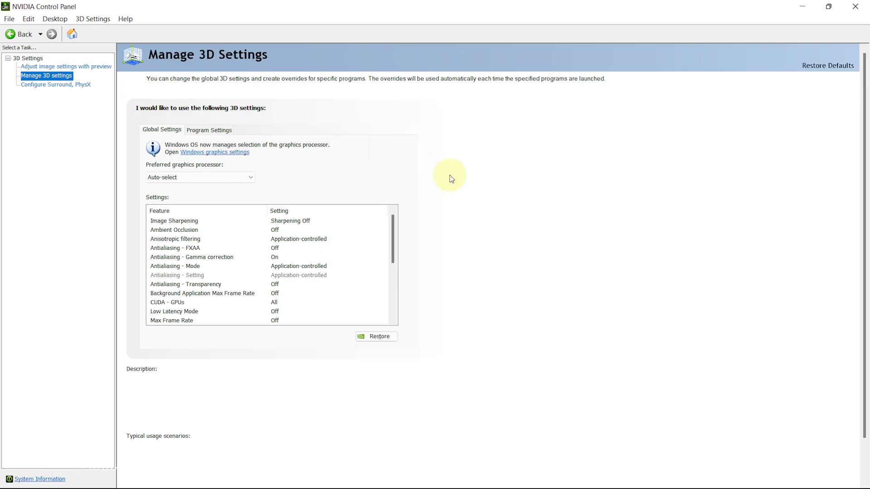
{"action": "left_click", "coordinate": [217, 132]}
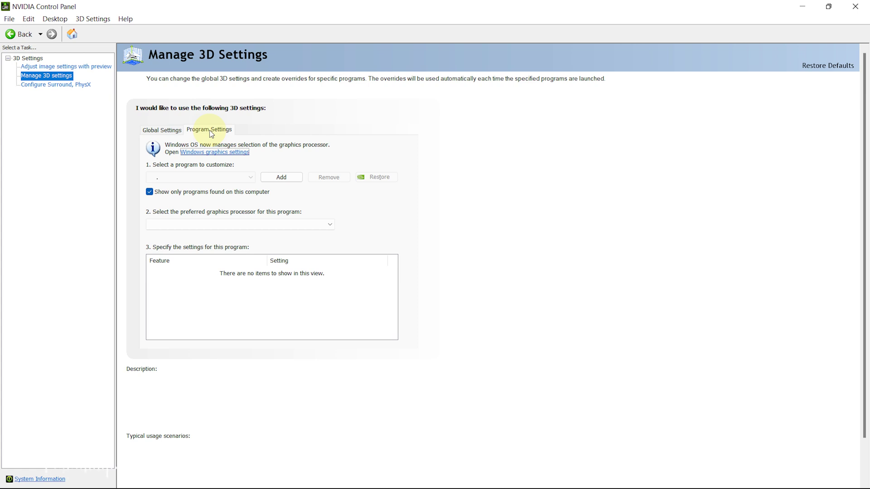
{"action": "left_click", "coordinate": [251, 177]}
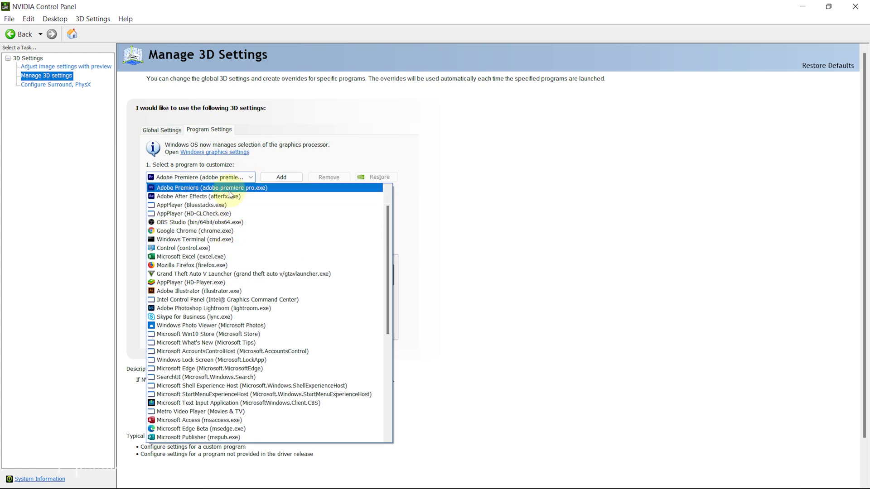
{"action": "left_click", "coordinate": [247, 282]}
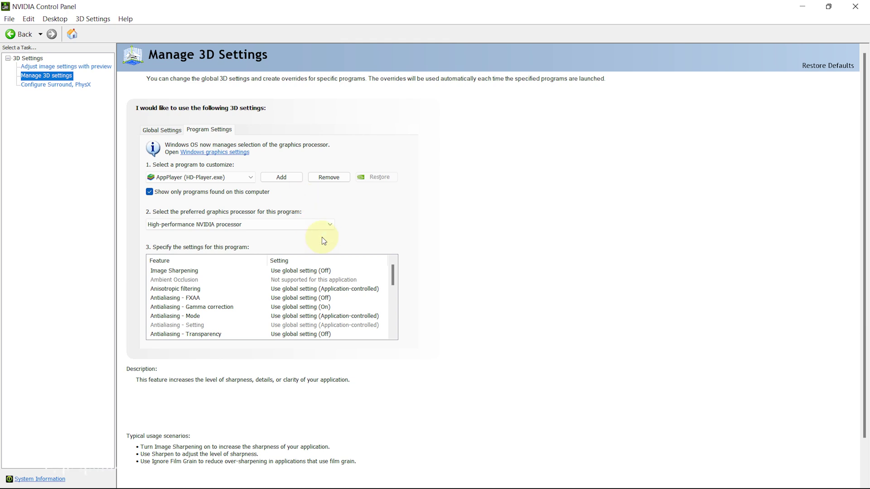
{"action": "left_click_drag", "start_coordinate": [393, 275], "coordinate": [382, 329]}
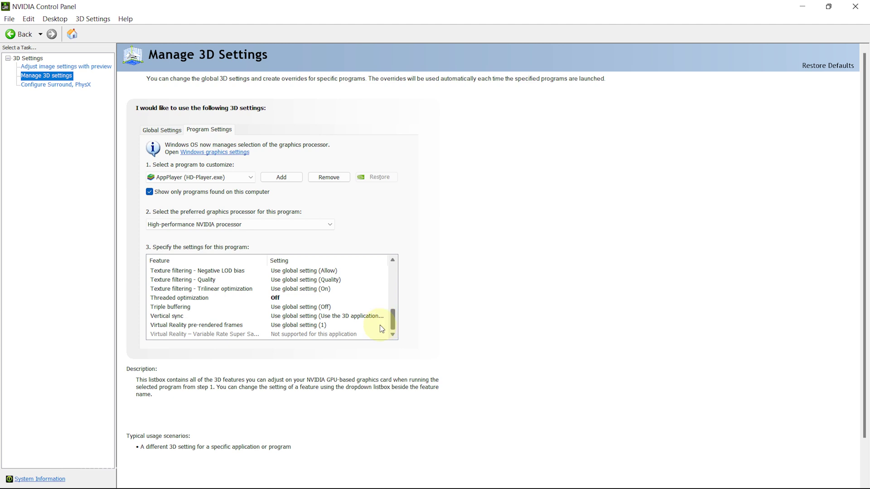
{"action": "left_click", "coordinate": [184, 316]}
{"action": "left_click", "coordinate": [292, 317]}
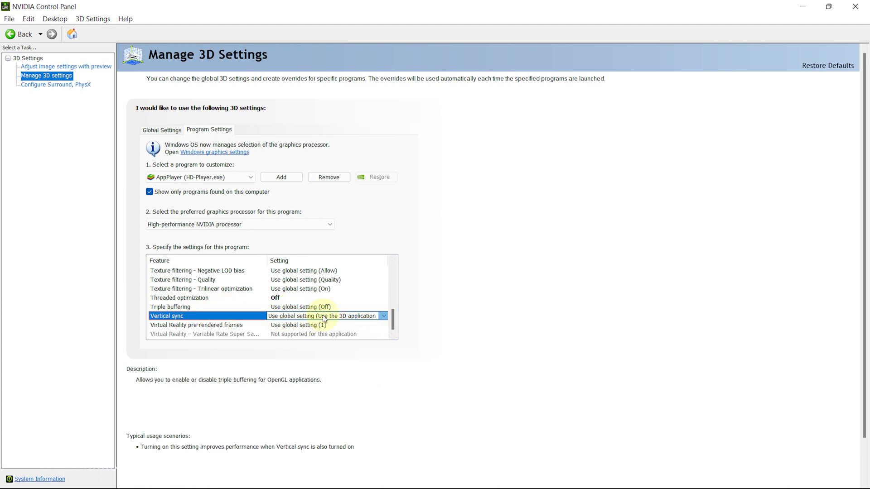
{"action": "left_click", "coordinate": [383, 316]}
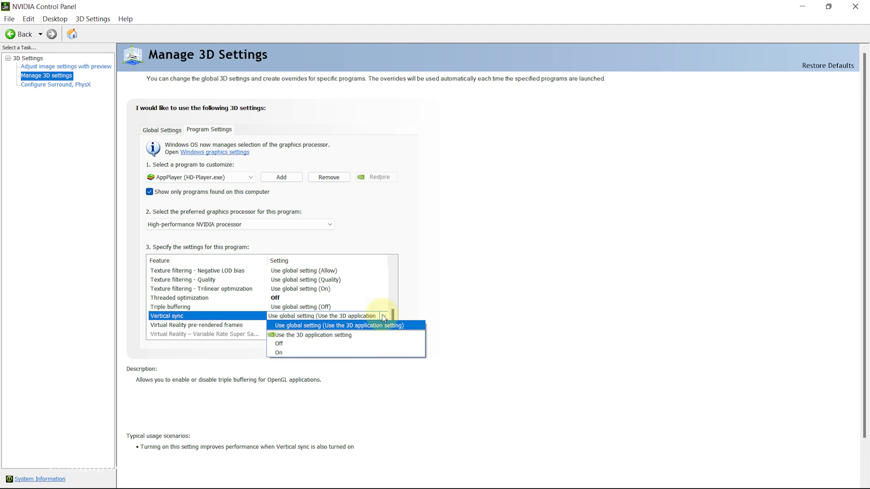
{"action": "left_click", "coordinate": [281, 344]}
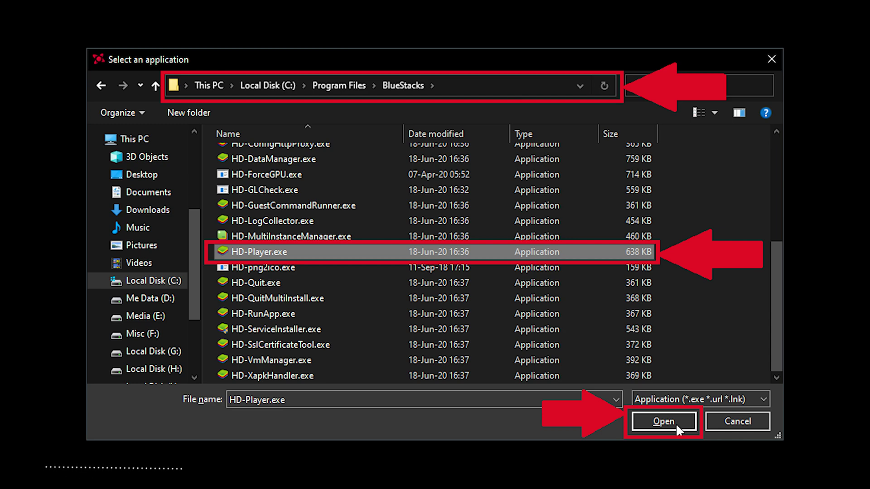
Add HD-Player.exe to AMD Radeon Software's Installed games list.
{"action": "left_click", "coordinate": [676, 423]}
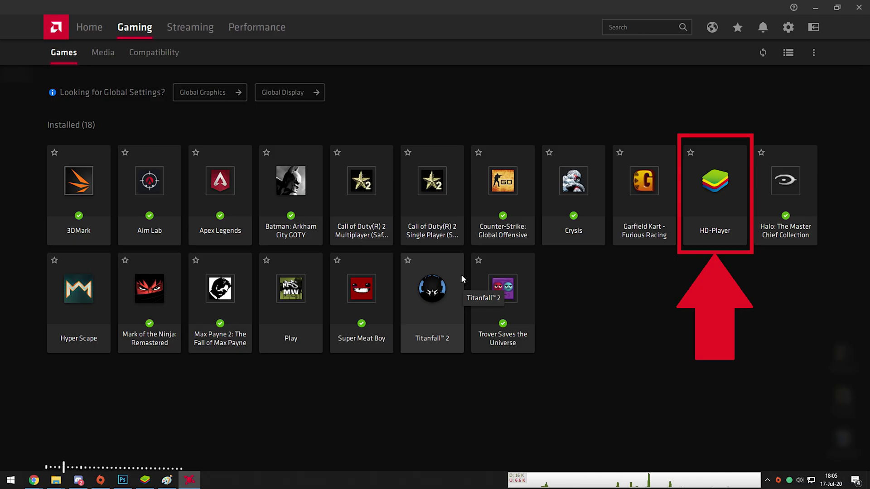